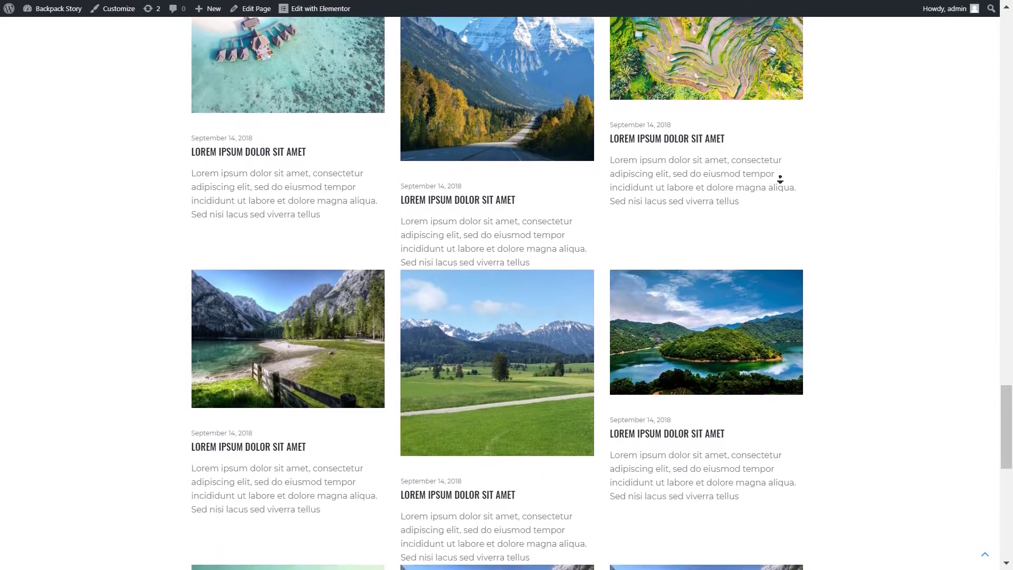
Scroll down the Backpack Story home page to The Blog Posts grid
middle_click(783, 182)
scroll(783, 183, "up", 3)
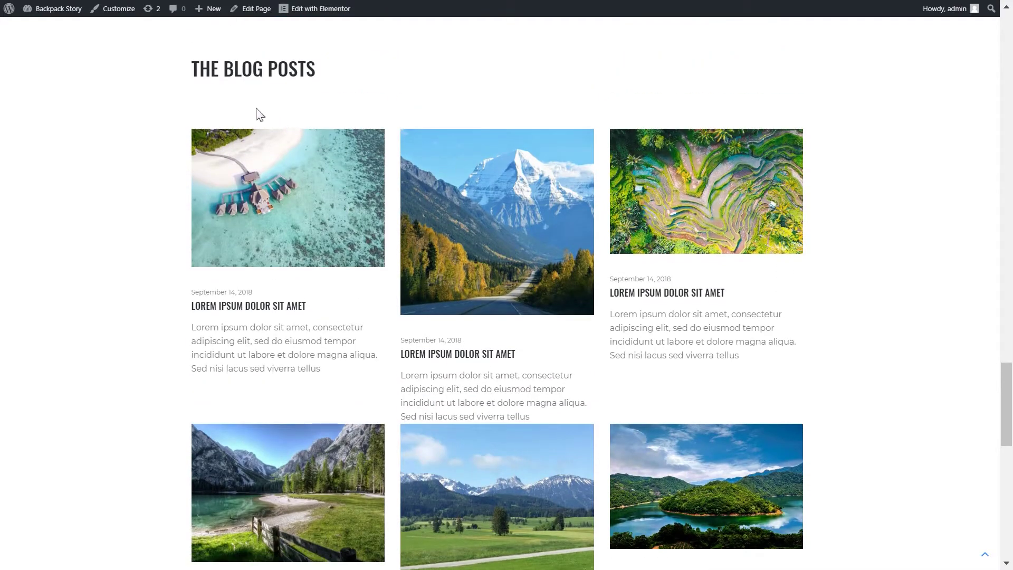
scroll(871, 201, "down", 4)
scroll(871, 201, "down", 9)
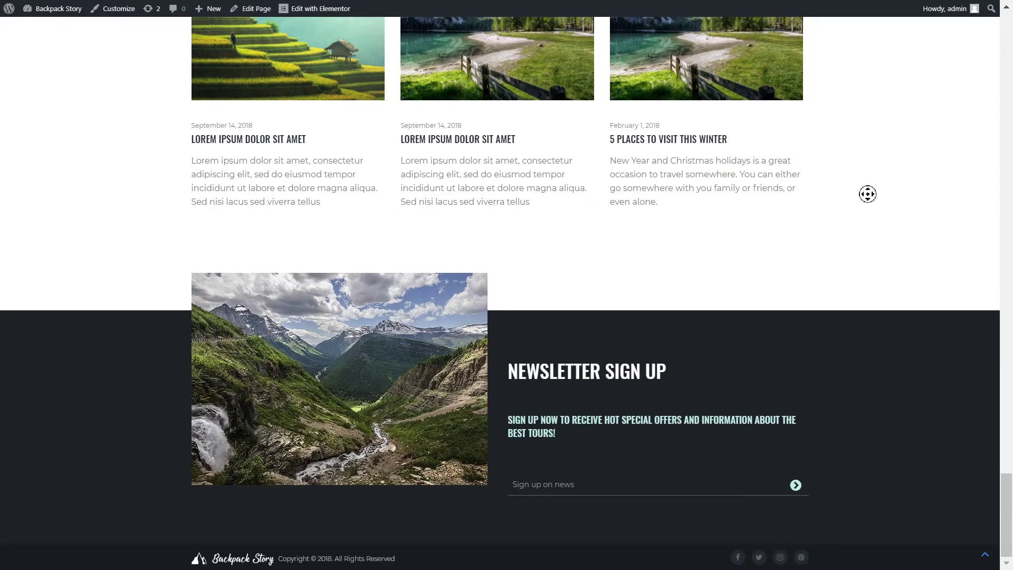
scroll(868, 194, "up", 20)
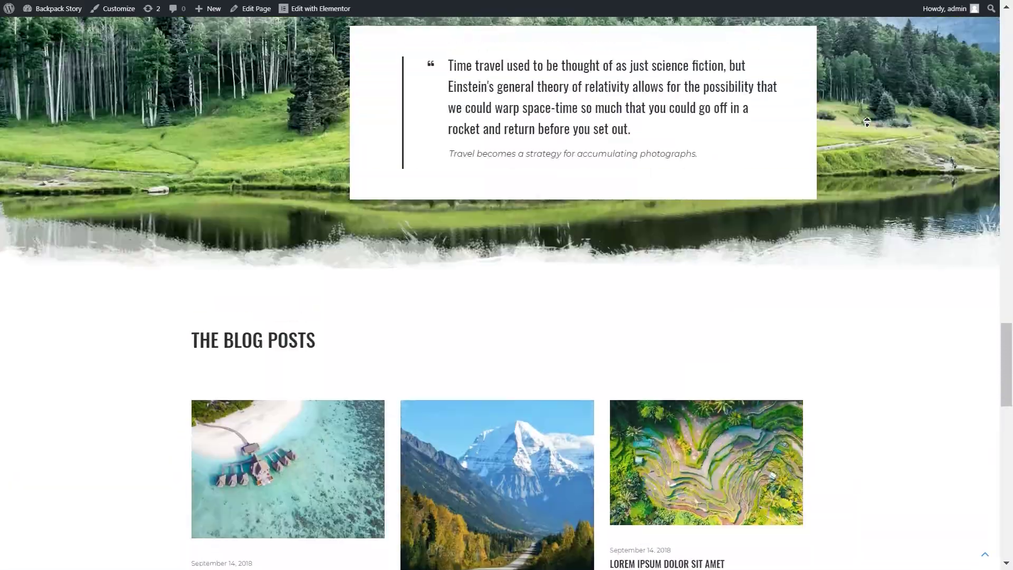
scroll(867, 122, "up", 20)
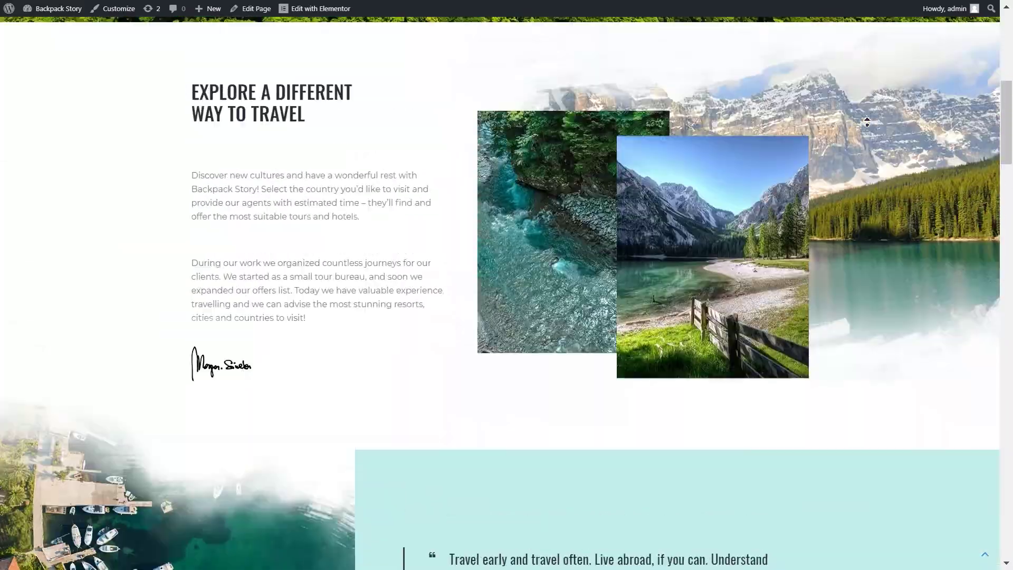
scroll(867, 123, "up", 7)
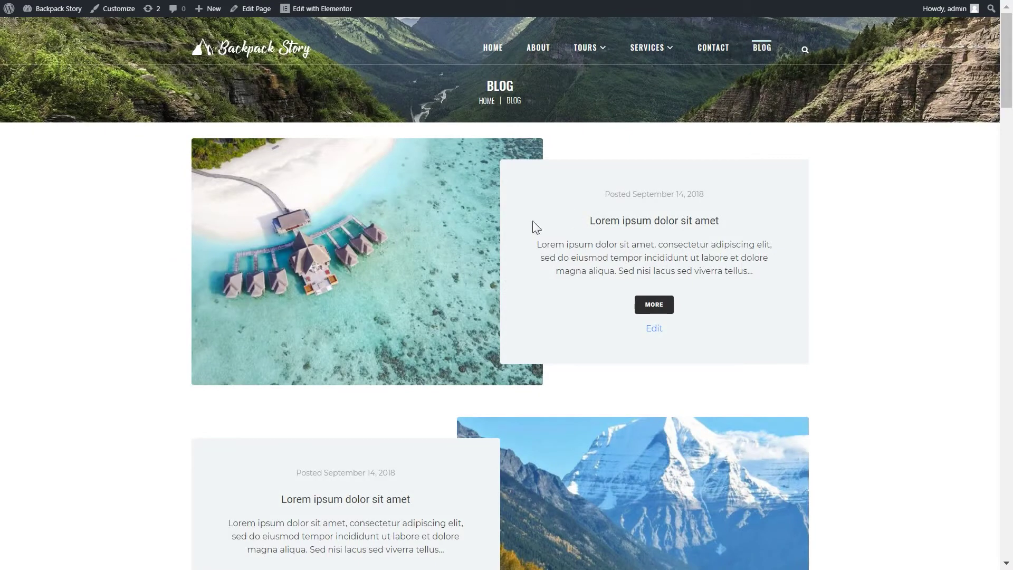
Scroll through the Blog page's post listing and back up
scroll(865, 216, "down", 7)
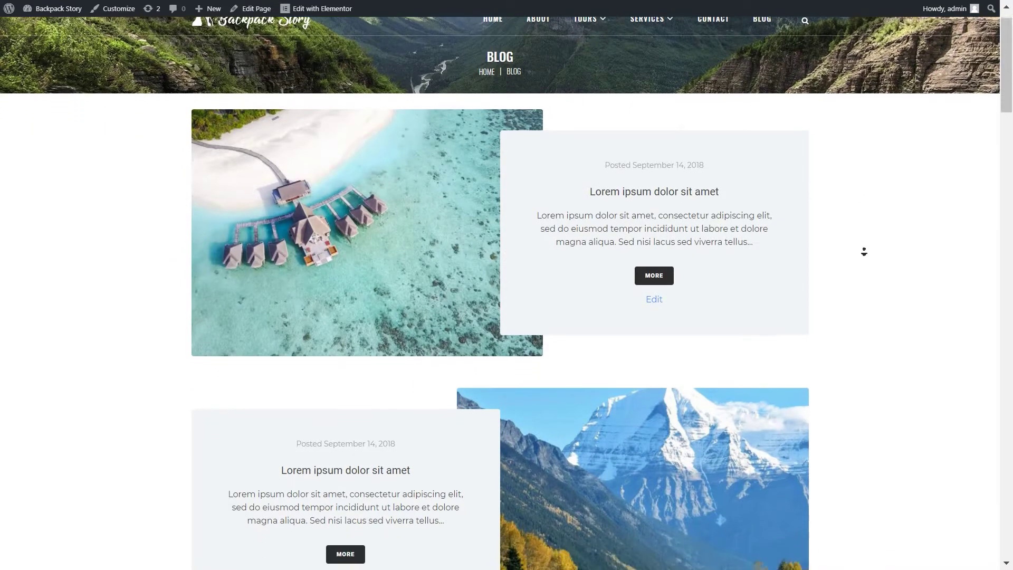
scroll(865, 252, "down", 6)
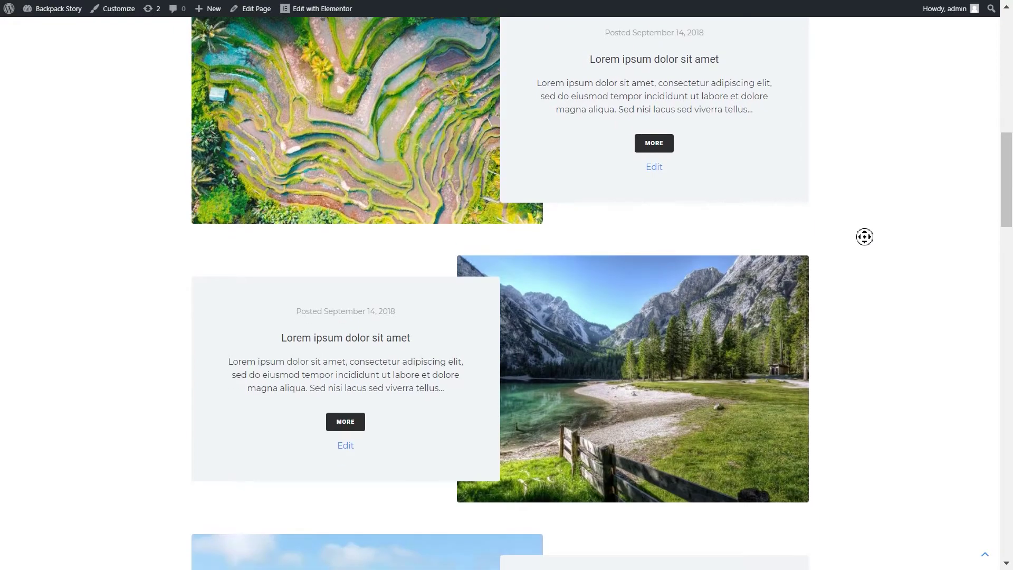
scroll(864, 236, "up", 10)
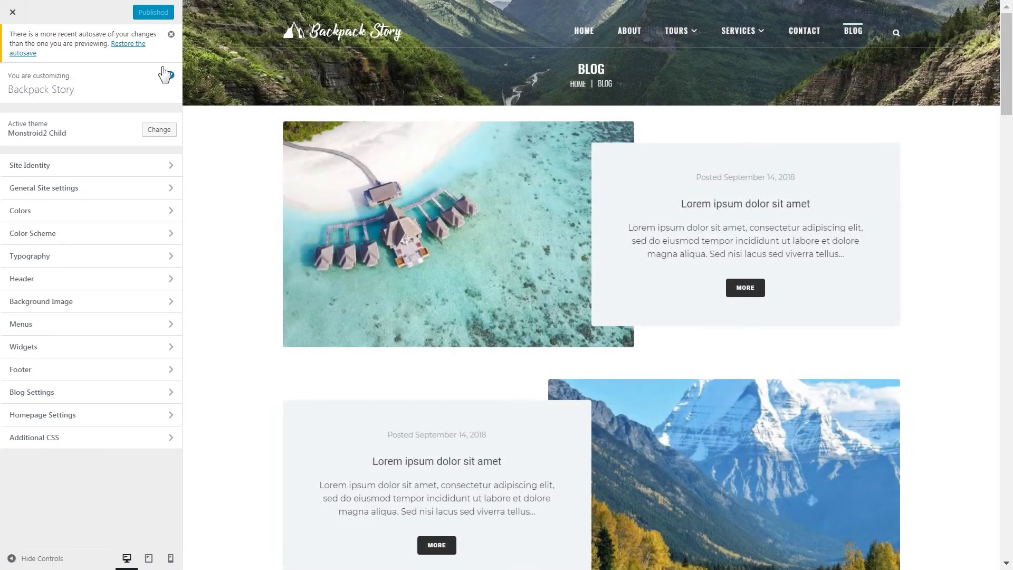
Open Blog Settings > Blog and switch the blog layout to Grid
left_click(98, 393)
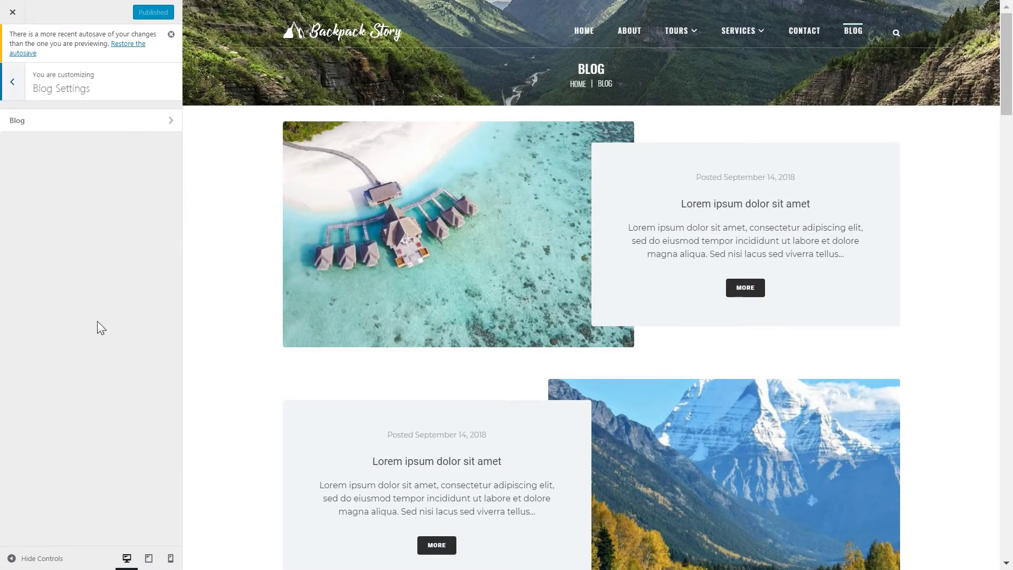
left_click(176, 36)
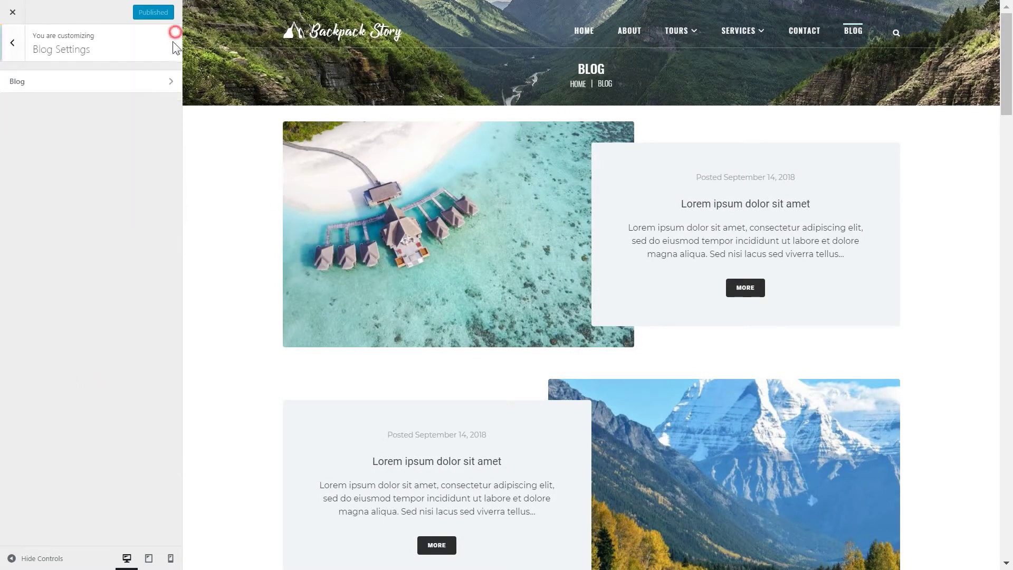
left_click(142, 88)
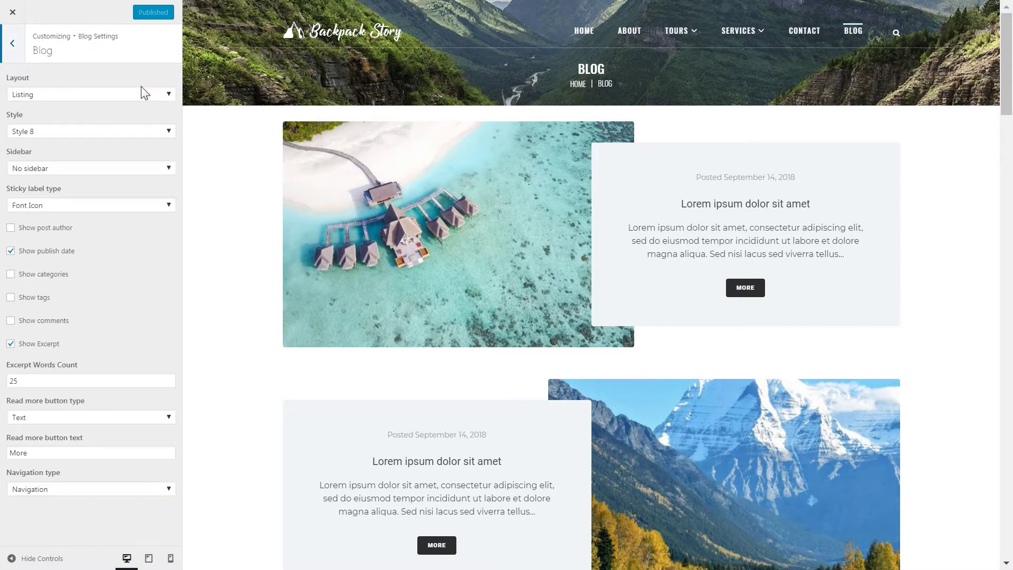
left_click(163, 97)
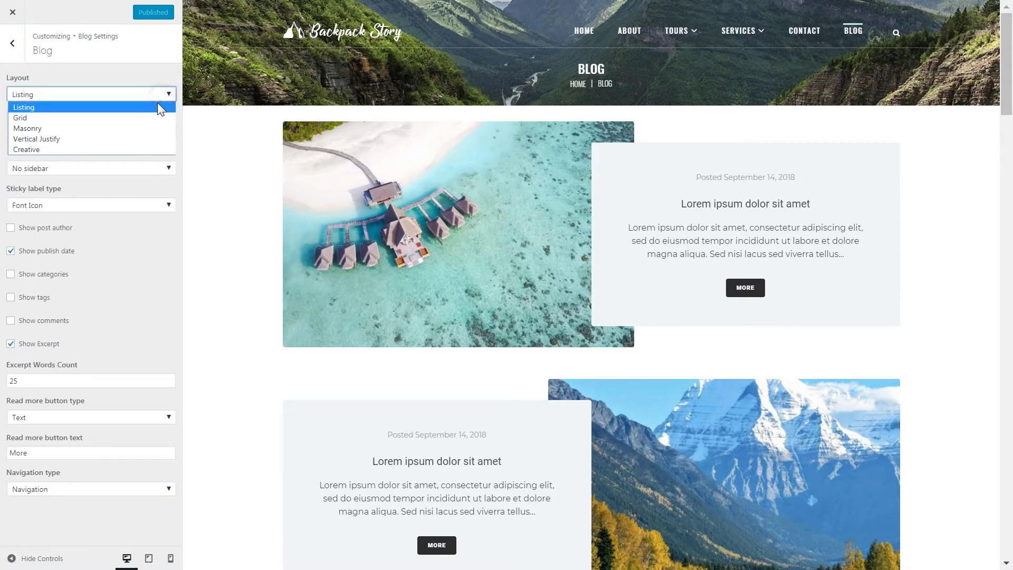
left_click(150, 119)
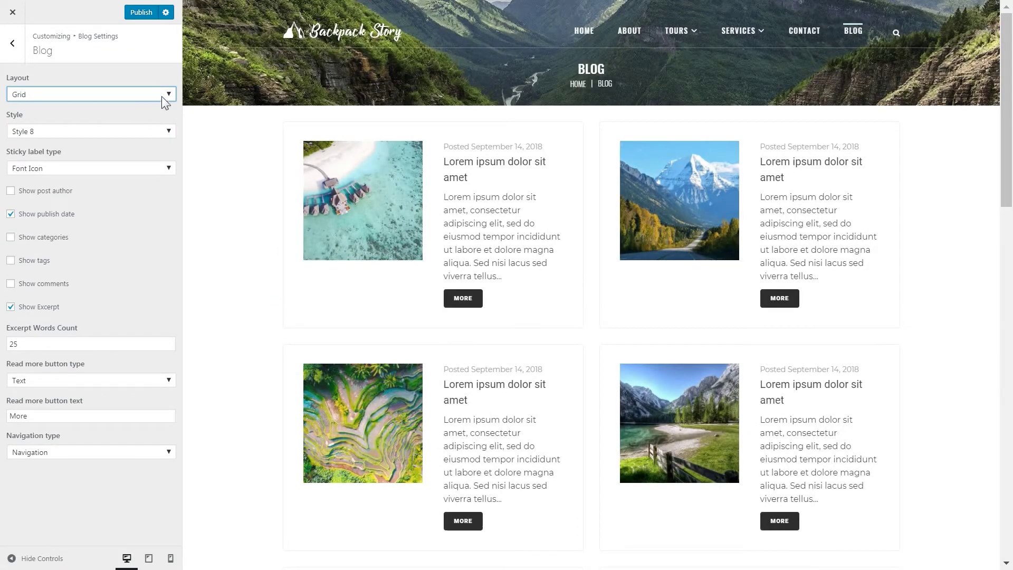
Try the Masonry and Vertical Justify layouts, then settle on Creative
left_click(165, 101)
left_click(154, 128)
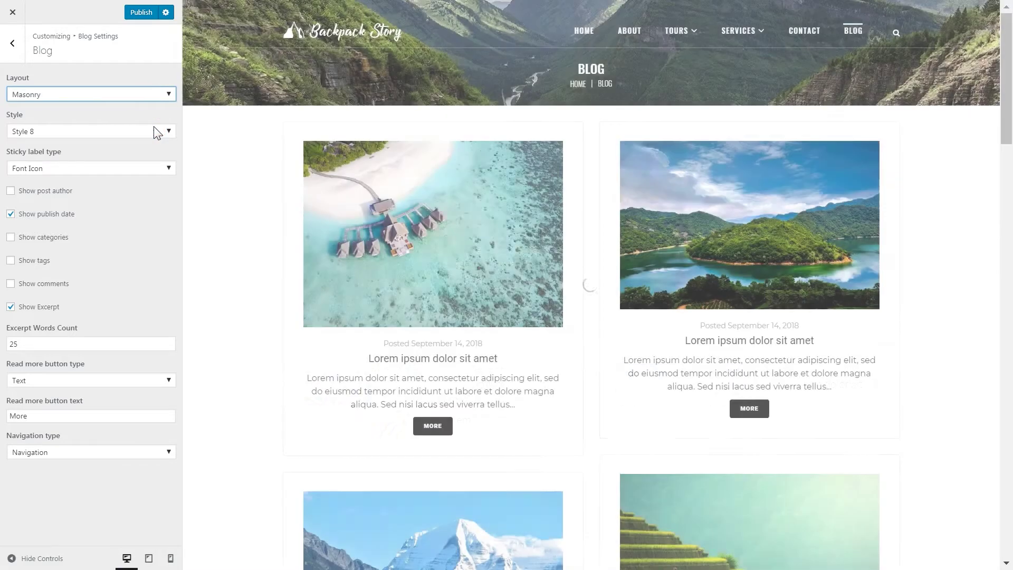
left_click(153, 94)
left_click(142, 136)
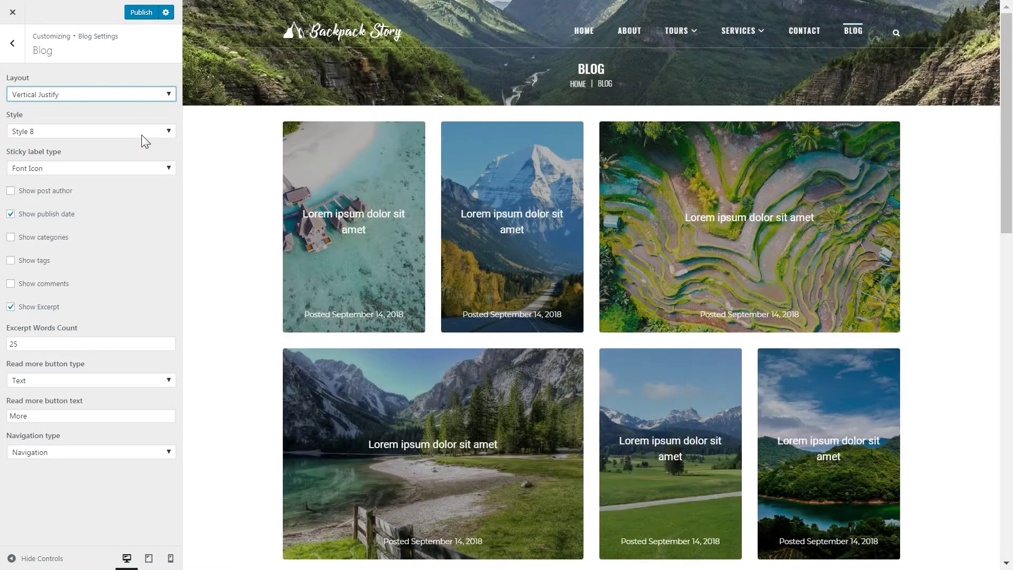
left_click(145, 95)
left_click(128, 147)
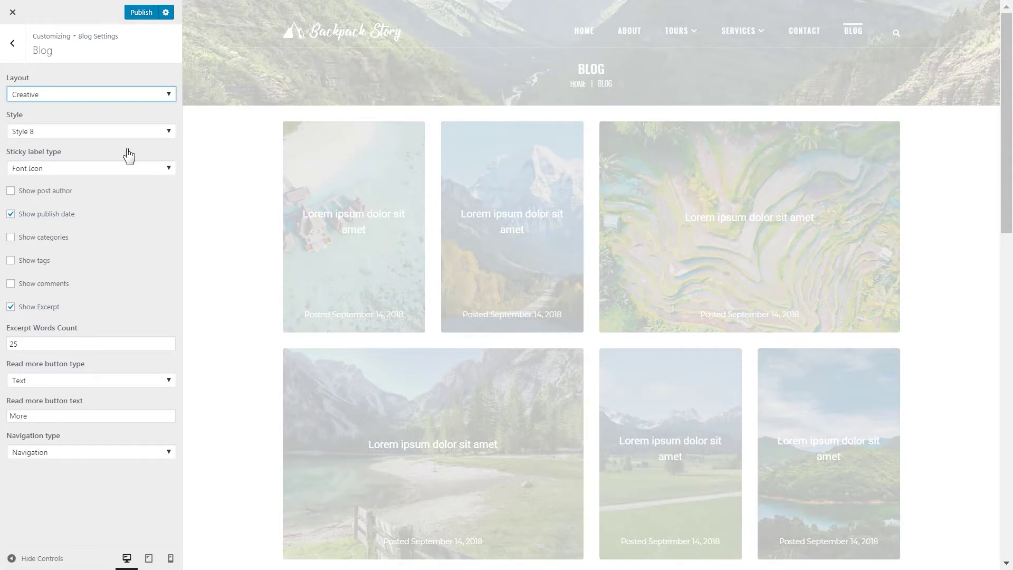
Set the blog post style to Style 1
scroll(391, 257, "down", 5)
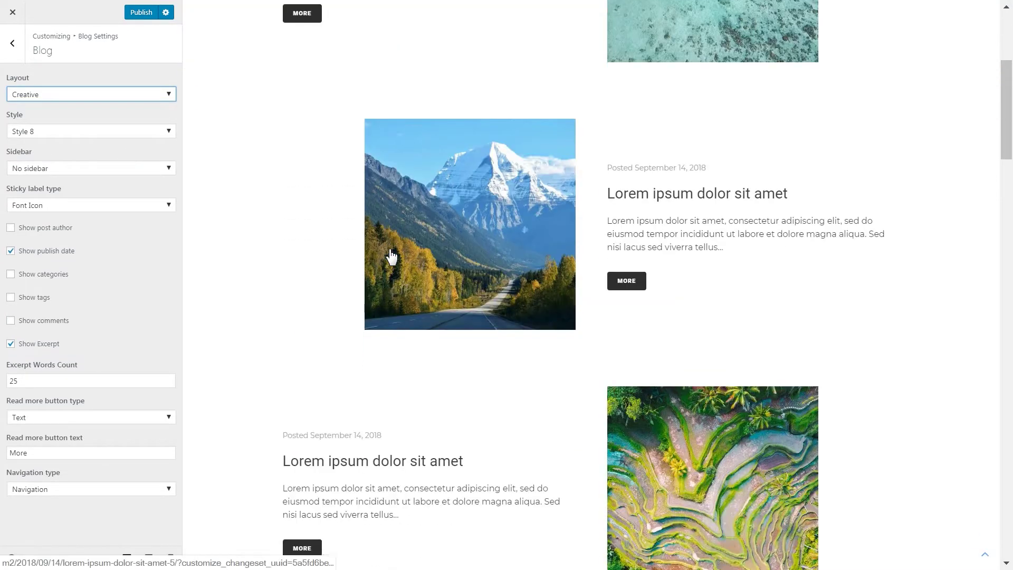
scroll(391, 257, "up", 5)
left_click(132, 131)
left_click(123, 145)
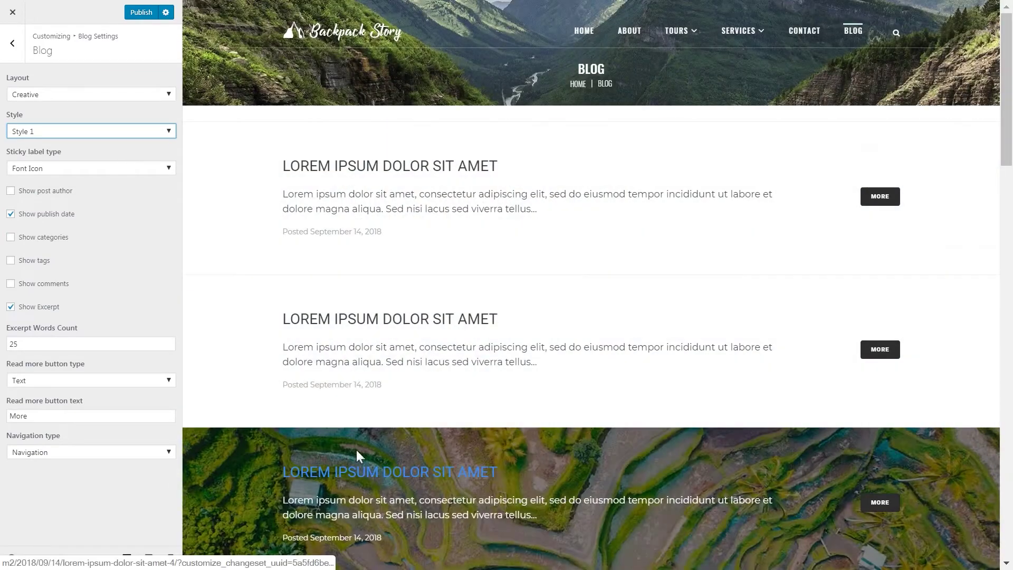
Try blog post Styles 2, 3 and 5 on the Creative layout
left_click(139, 132)
left_click(141, 154)
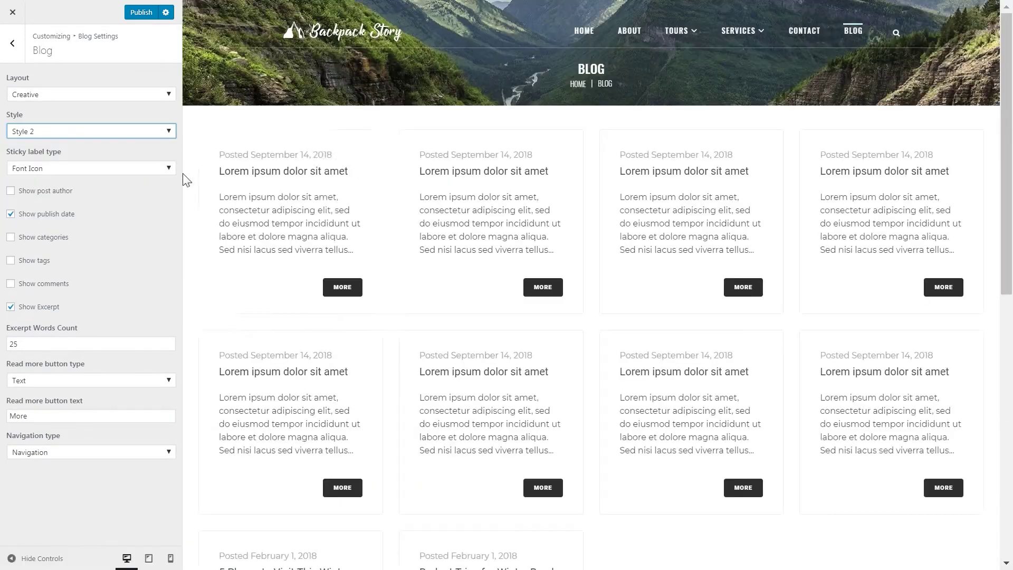
left_click(127, 131)
left_click(109, 162)
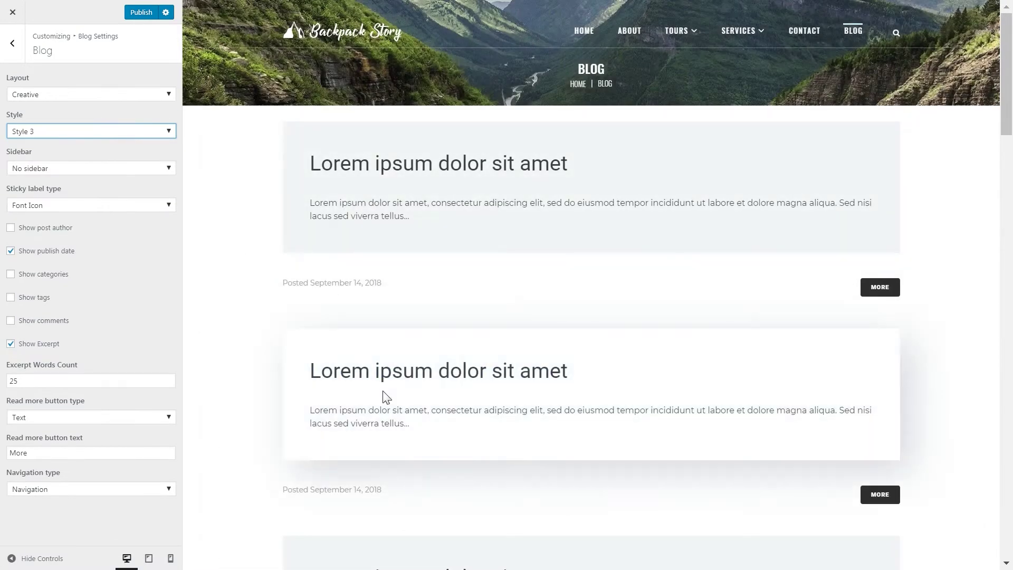
left_click(126, 132)
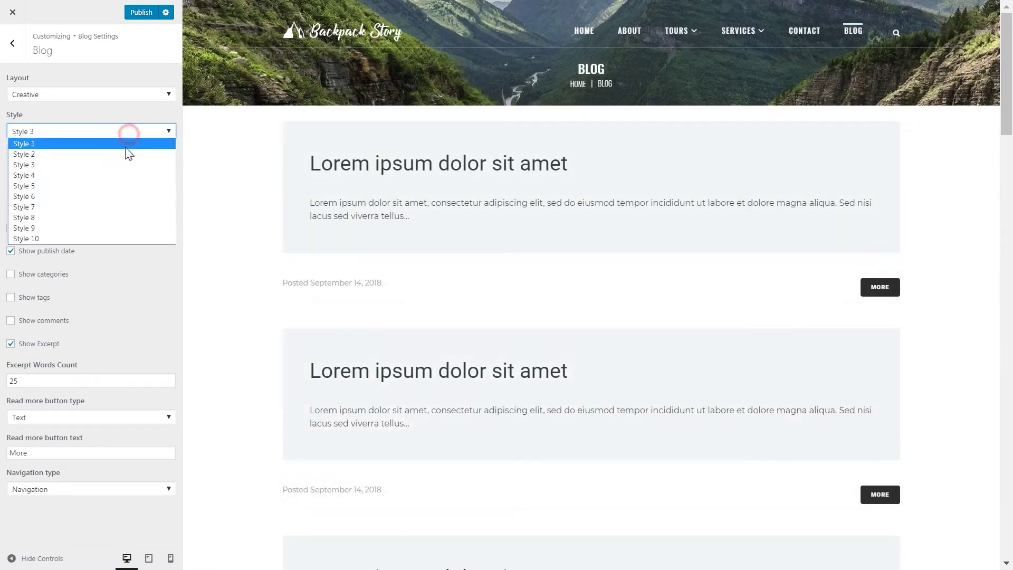
left_click(115, 181)
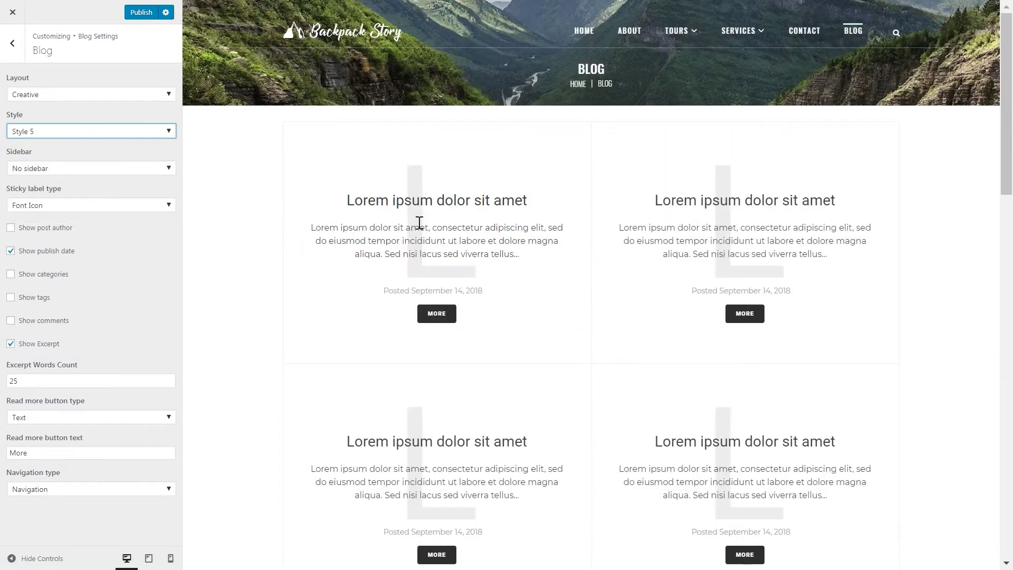
scroll(475, 294, "down", 7)
Switch to Style 6, then Style 7, scrolling the preview to check each
left_click(153, 131)
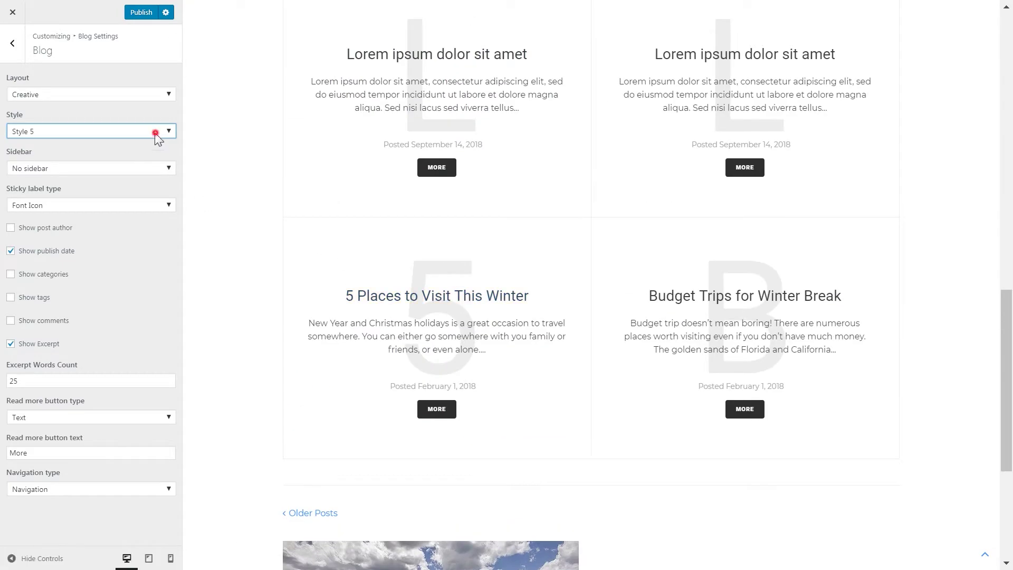
left_click(138, 196)
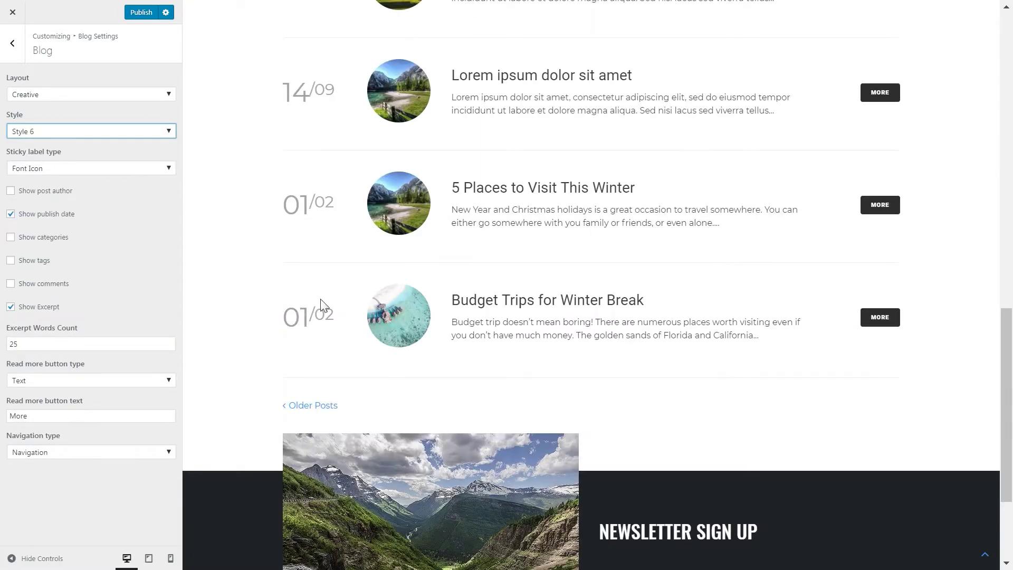
scroll(429, 324, "up", 15)
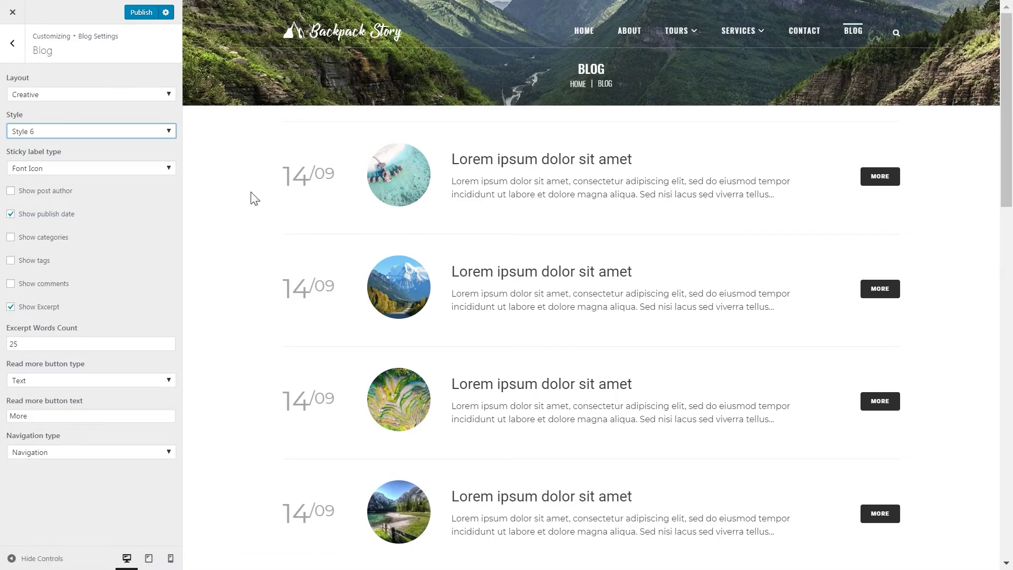
left_click(97, 131)
left_click(96, 207)
scroll(378, 242, "down", 15)
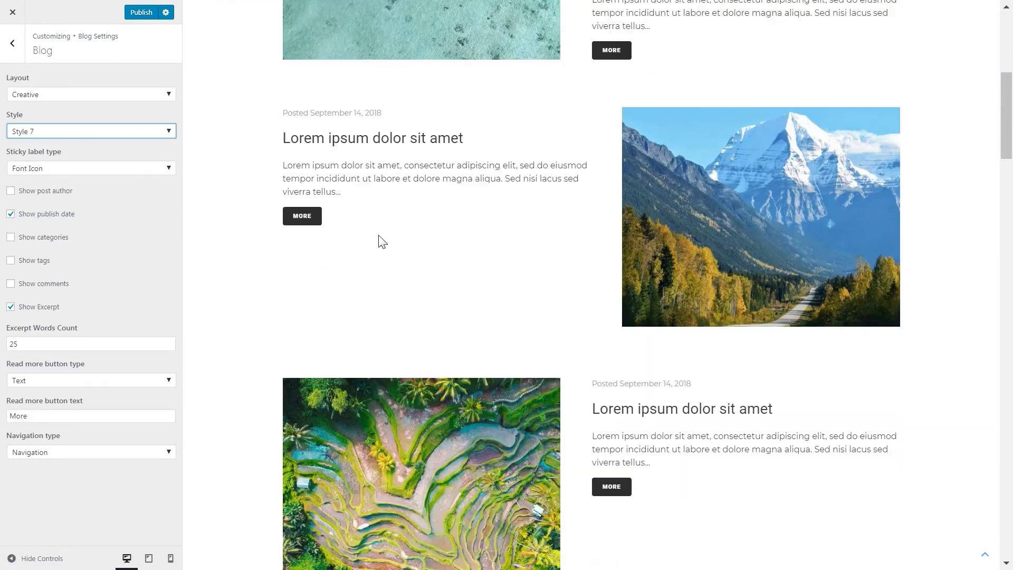
scroll(378, 235, "down", 3)
scroll(379, 235, "up", 15)
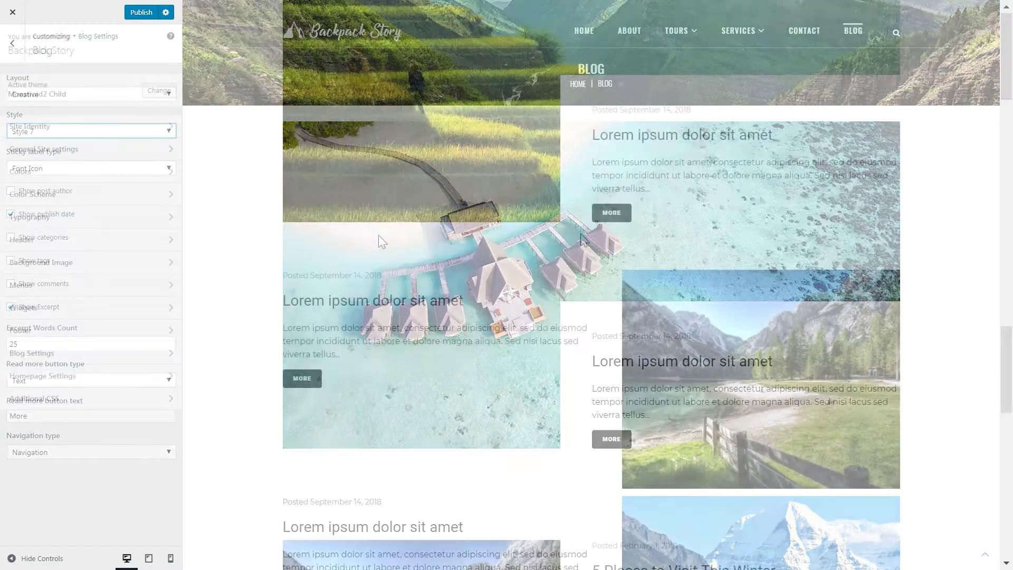
scroll(582, 238, "down", 5)
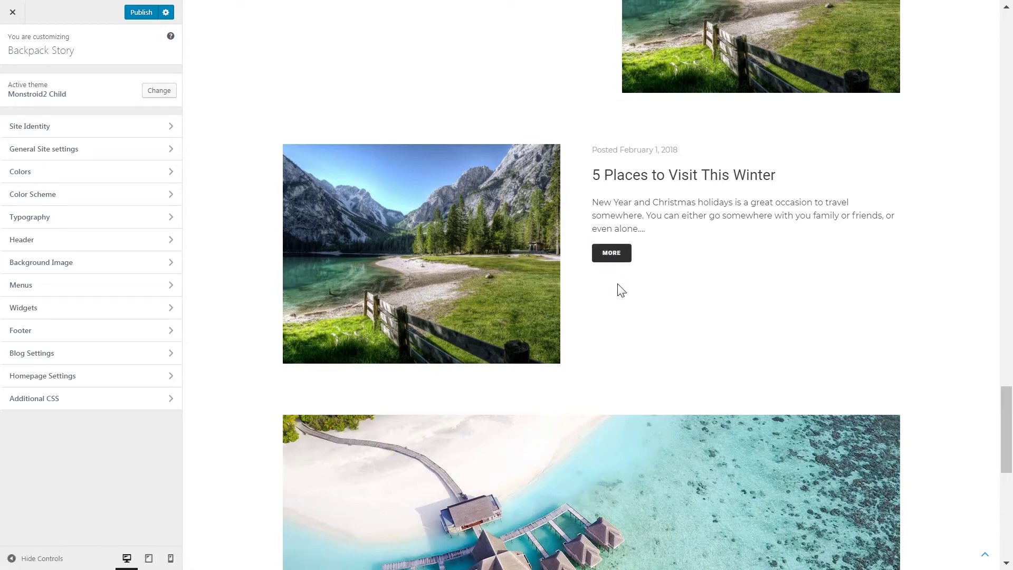
Open the '5 Places to Visit This Winter' post and go to Blog Settings > Post
left_click(612, 254)
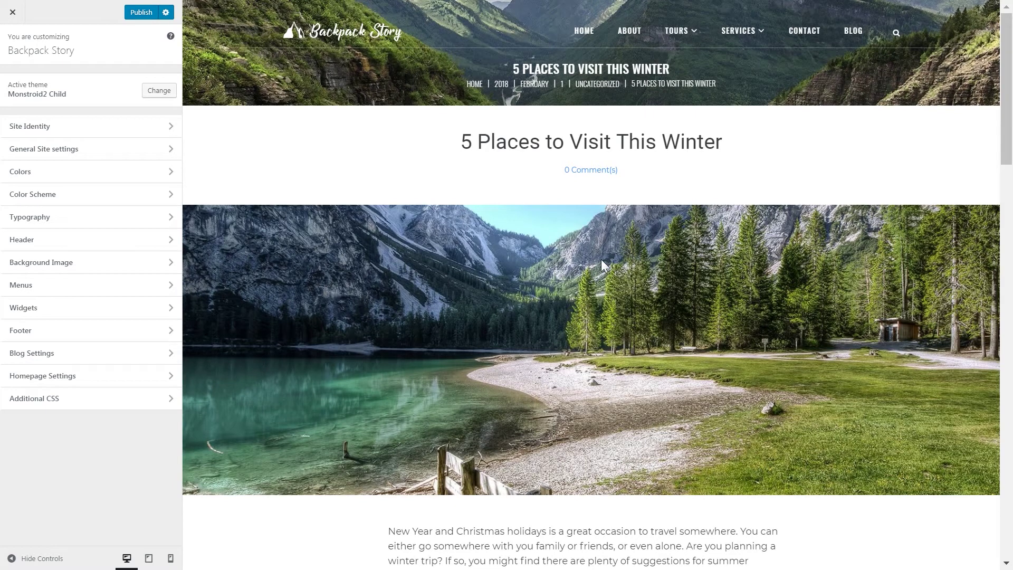
left_click(133, 356)
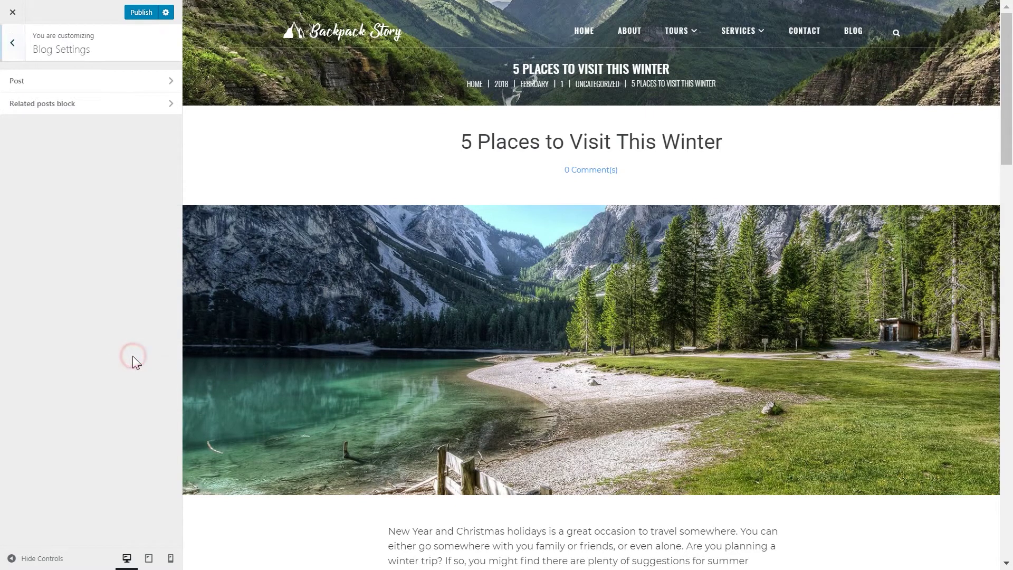
left_click(129, 82)
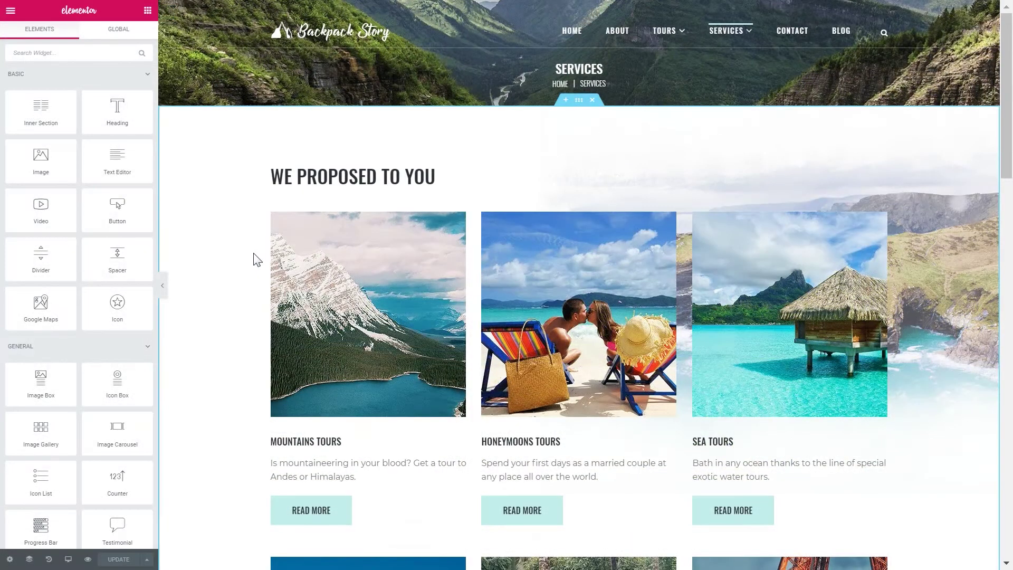
Search 'smart' and drag a Smart Posts Tiles widget into the empty section
scroll(255, 261, "down", 5)
scroll(256, 260, "down", 6)
left_click(104, 53)
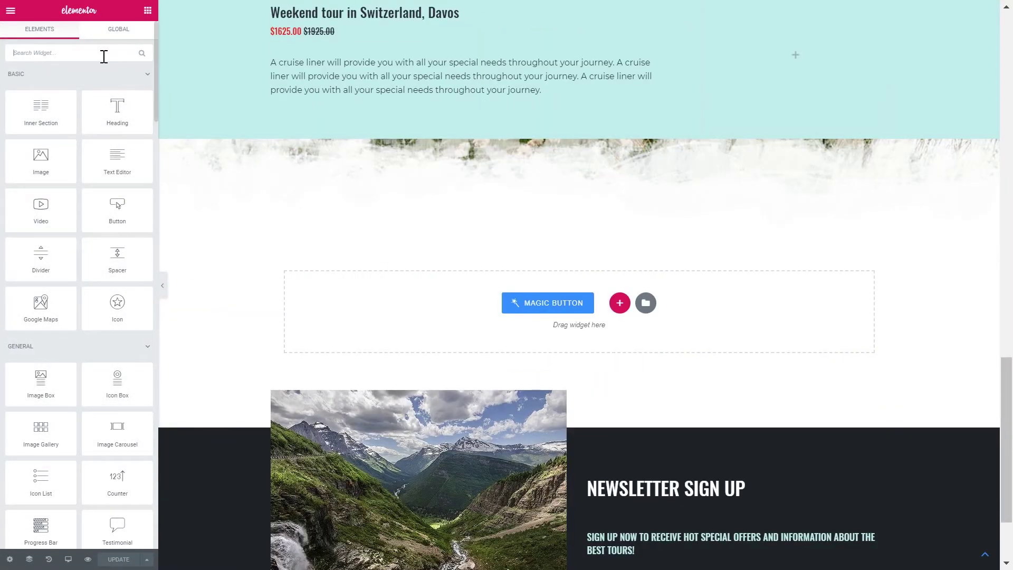
type("smart")
left_click_drag(117, 85, 397, 298)
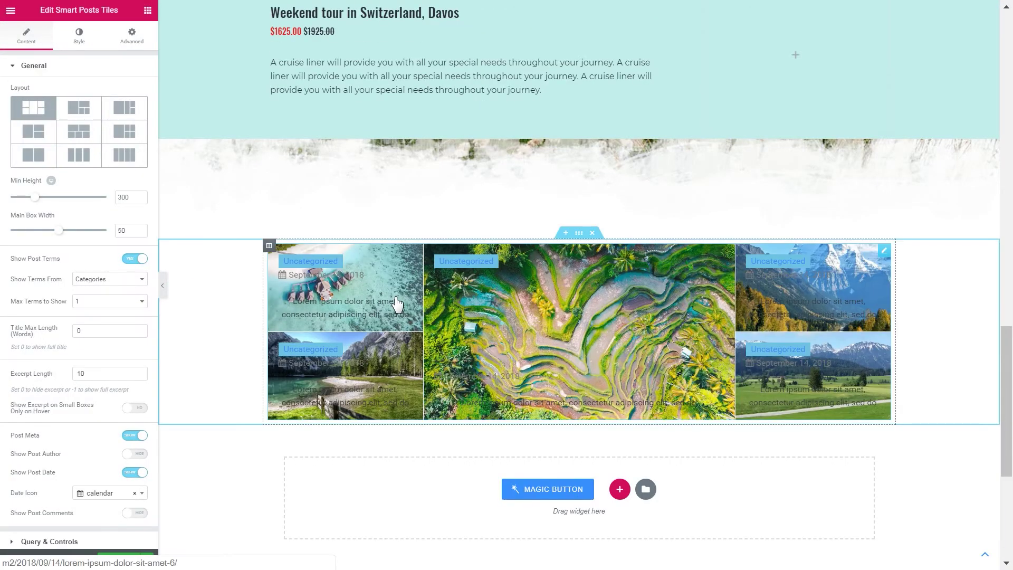
Pick the two-wide, three-narrow tile layout, raise Min Height to 676, and hide category labels
left_click(78, 109)
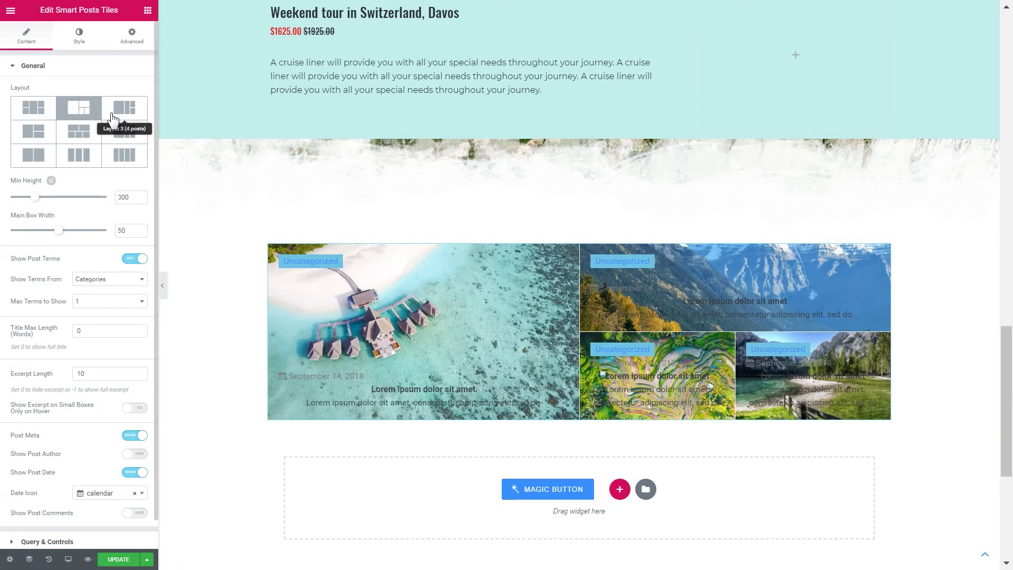
left_click(123, 108)
left_click(79, 135)
left_click_drag(35, 197, 65, 198)
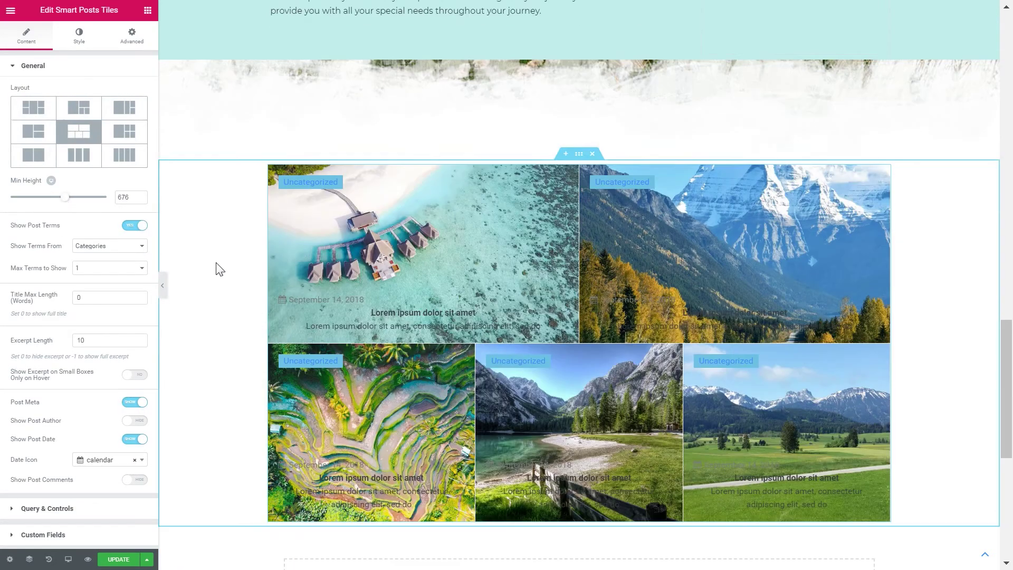
left_click(135, 226)
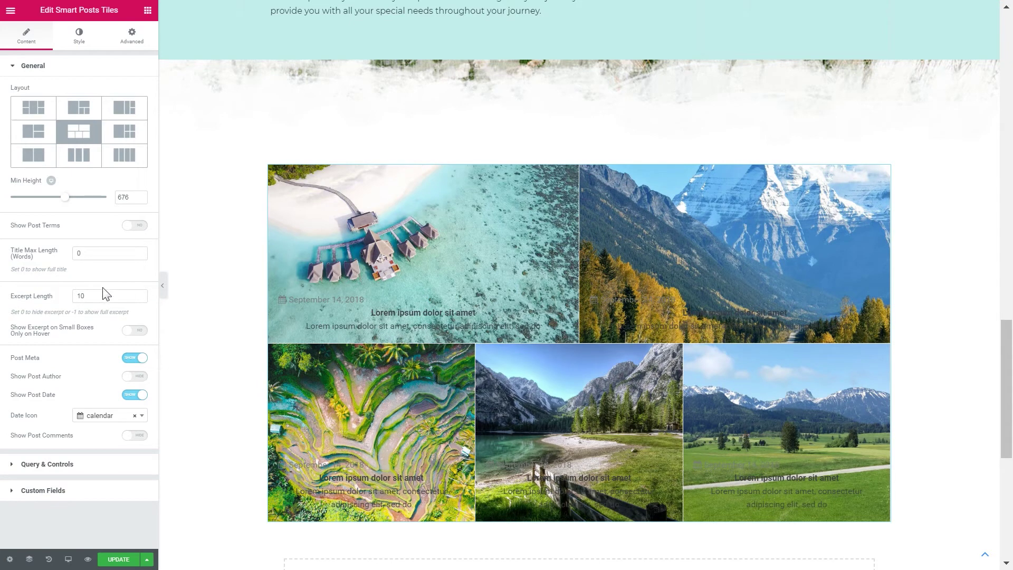
Set the gap between the tiles to 5
left_click(80, 36)
left_click(124, 103)
type("5")
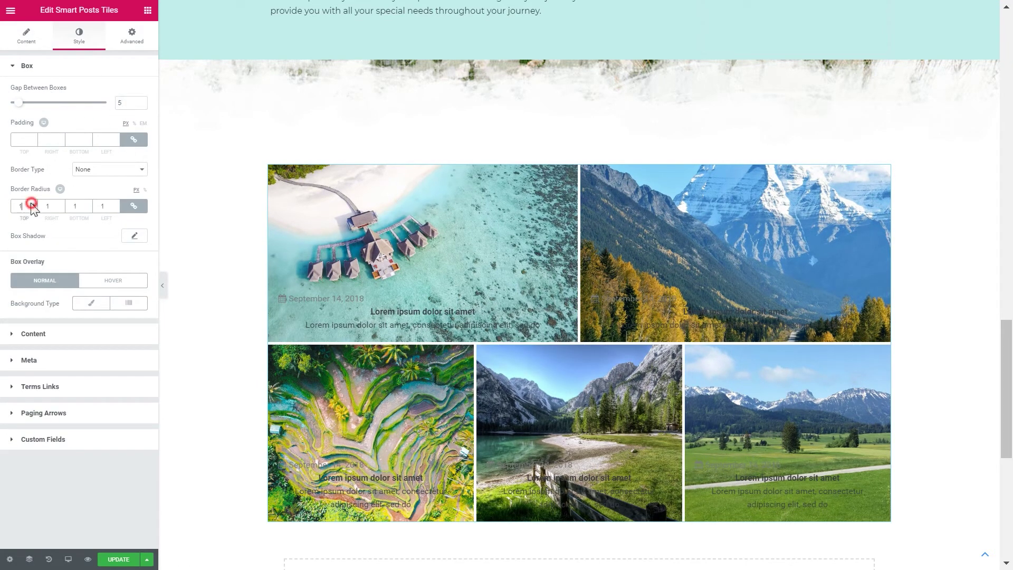
left_click(68, 73)
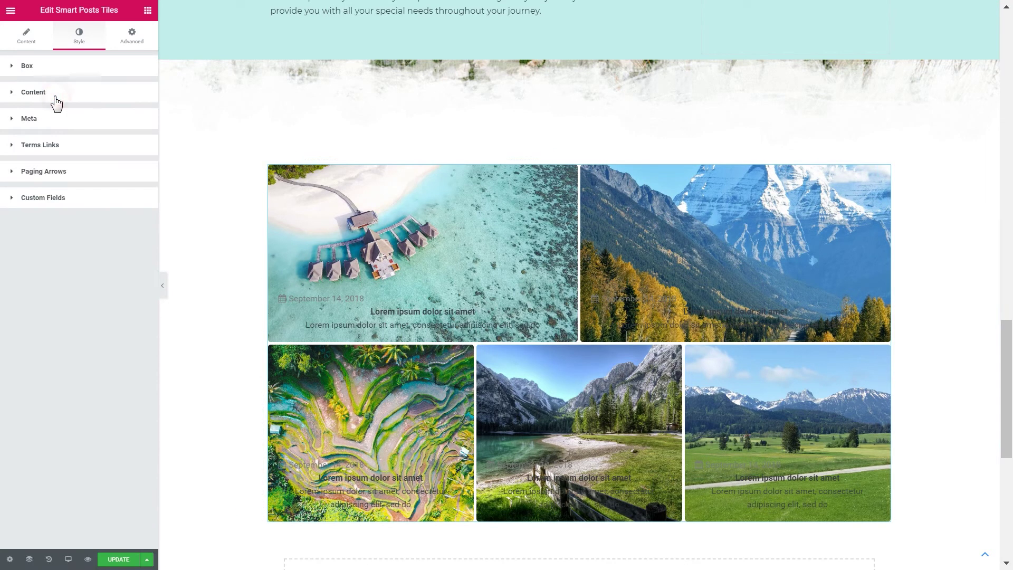
Make the tile titles white and uppercase
left_click(54, 98)
left_click(135, 139)
left_click(136, 147)
left_click(134, 184)
left_click(117, 294)
left_click(116, 322)
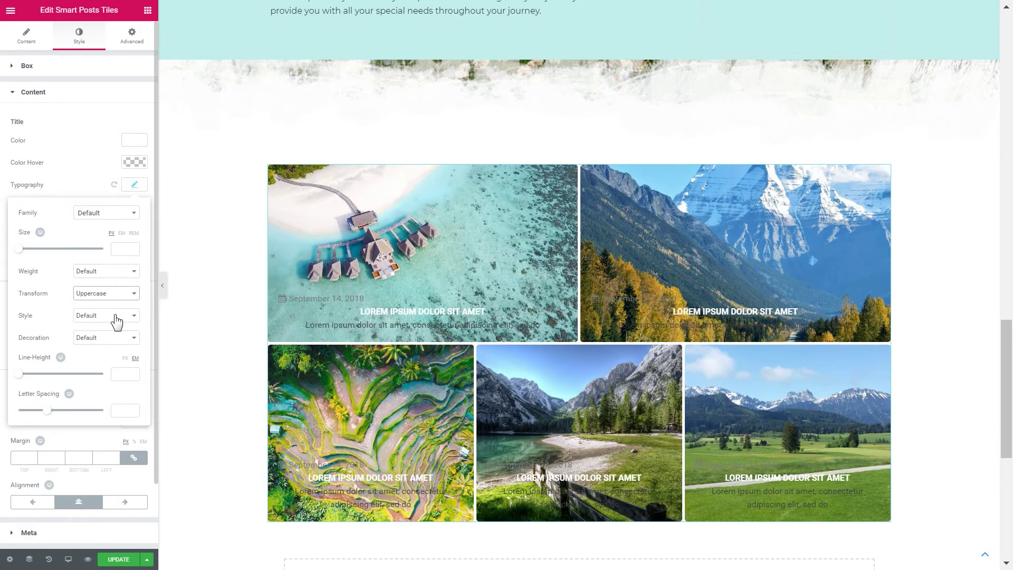
left_click(134, 185)
Make the tile post text white
scroll(126, 211, "down", 2)
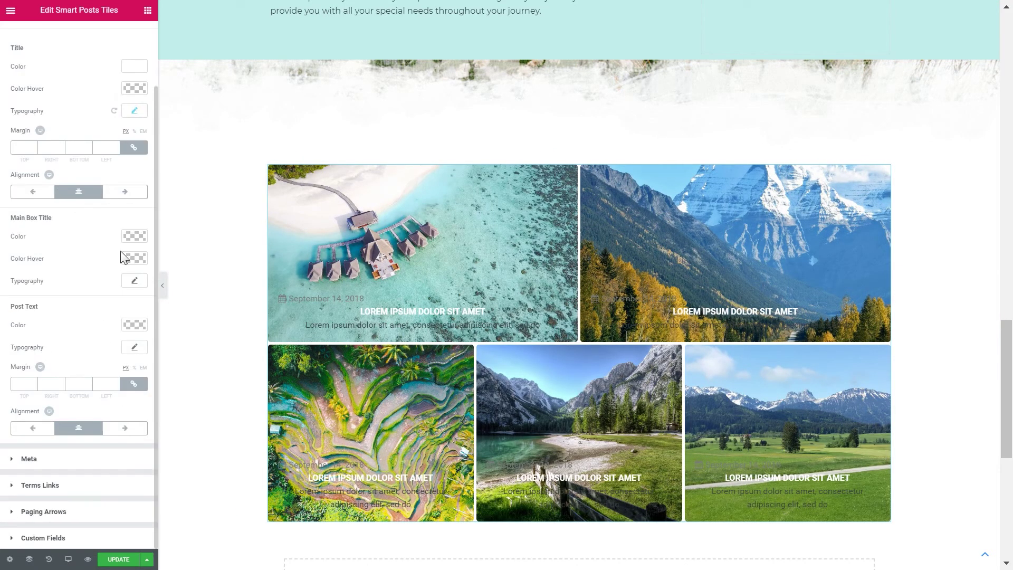
left_click(134, 236)
key("Escape")
left_click(135, 325)
left_click(109, 450)
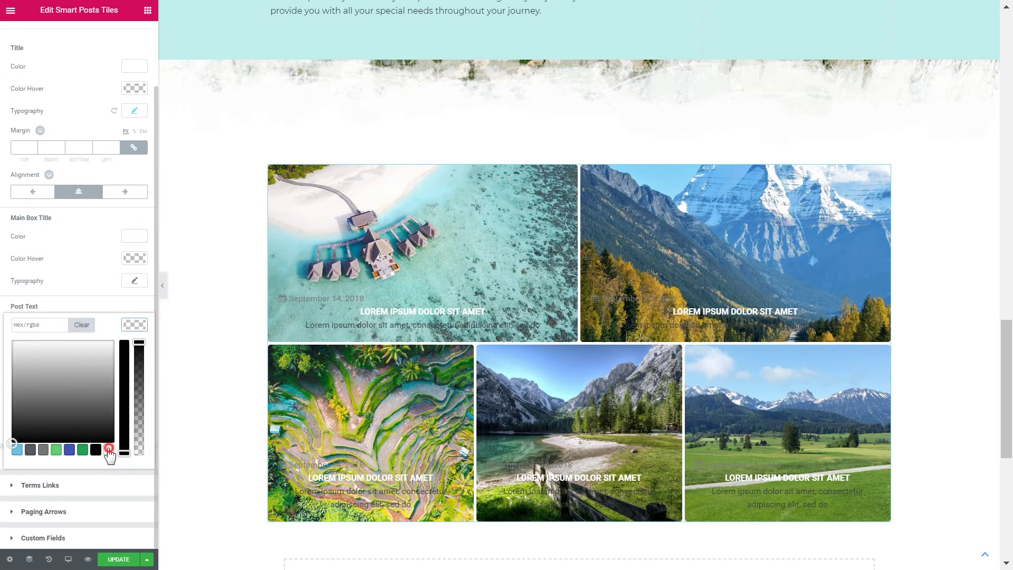
left_click(76, 225)
Set the meta icon colour so post dates show on the tiles
left_click(50, 118)
left_click(135, 232)
left_click(126, 239)
left_click(73, 119)
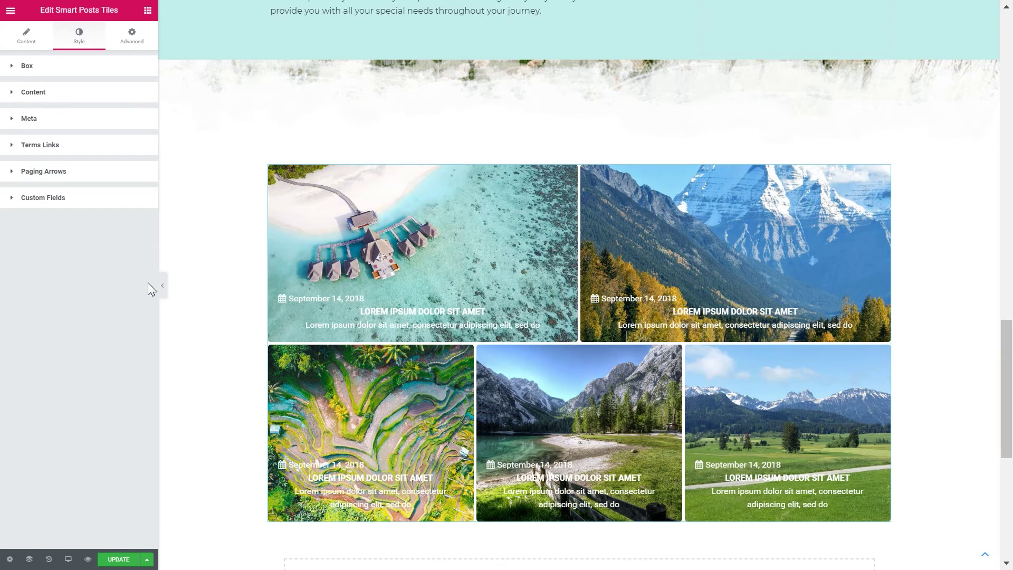
Drag a Smart Posts List below the tiles and turn off Mark First Post as Featured
left_click(148, 11)
type("smart")
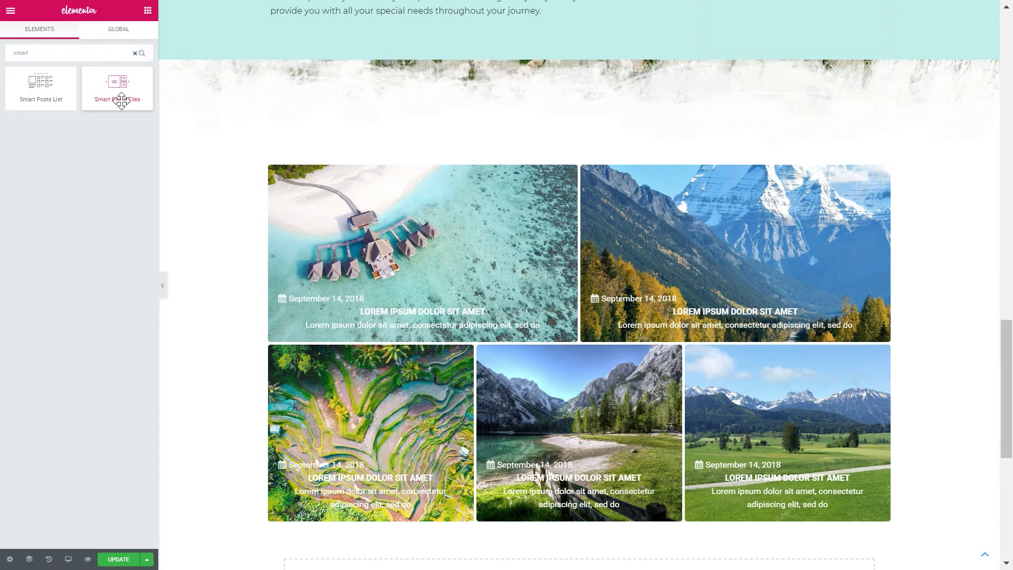
left_click_drag(53, 103, 483, 429)
scroll(483, 428, "down", 5)
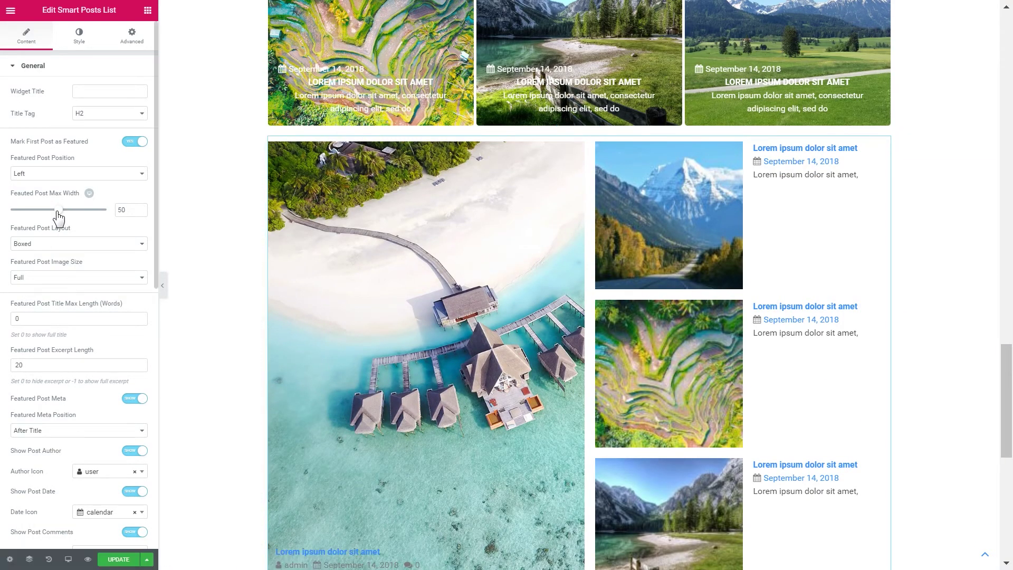
left_click(135, 141)
left_click(125, 232)
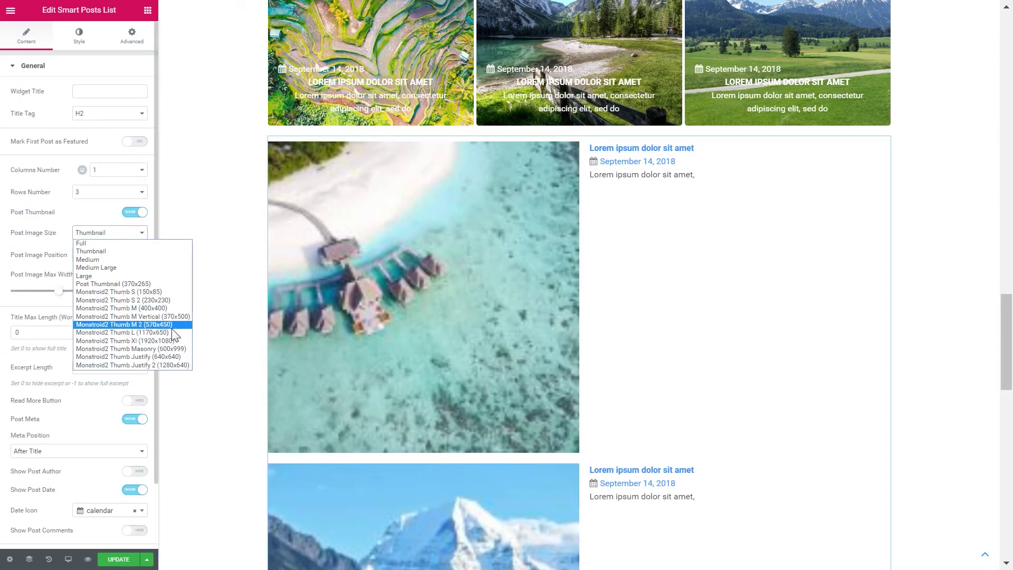